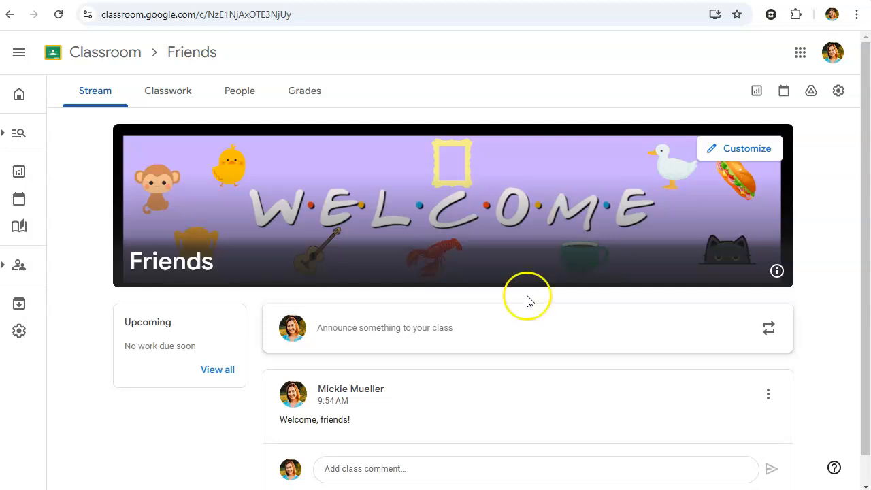
# Step: Open the Resources page and create a new practice set
pyautogui.moveTo(24, 384)
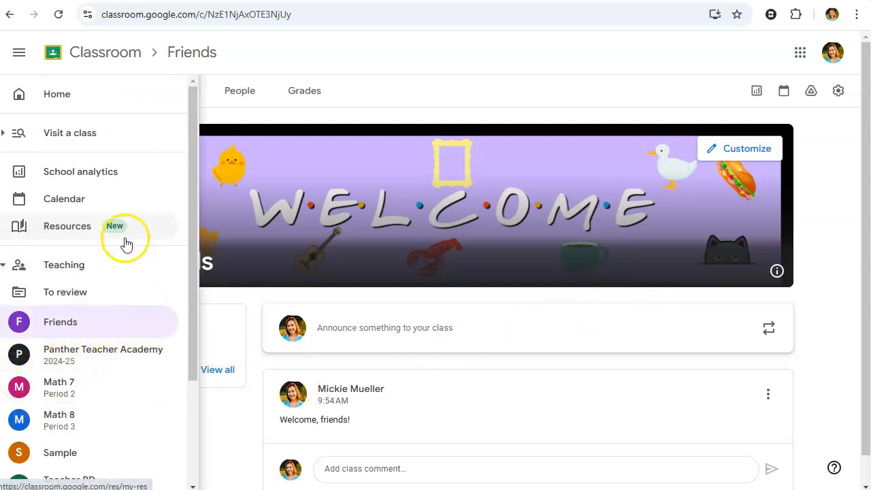
pyautogui.click(79, 231)
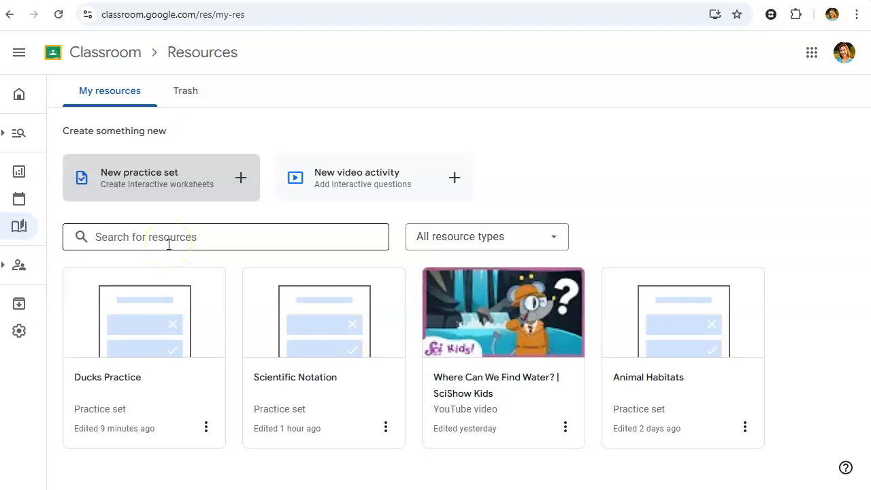
pyautogui.click(500, 235)
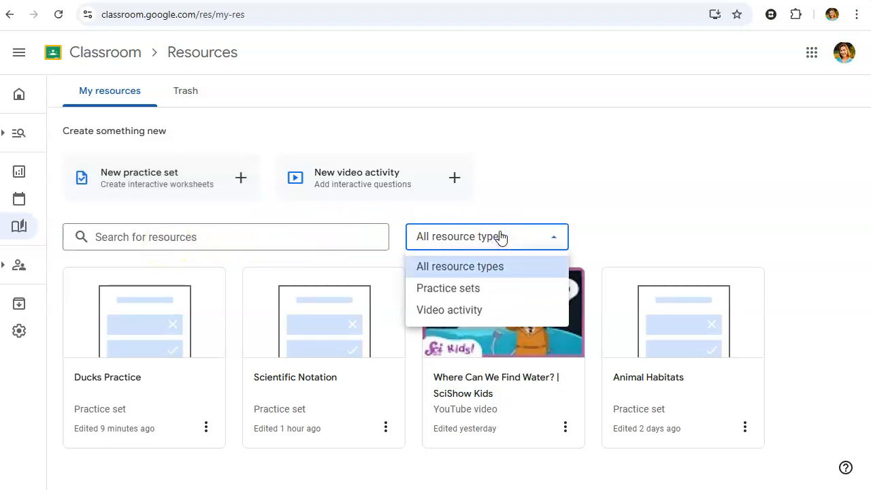
pyautogui.click(544, 196)
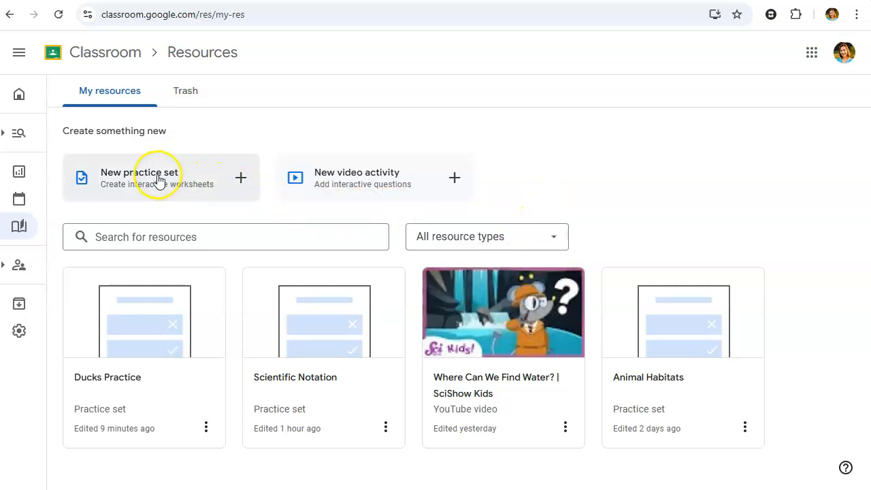
pyautogui.click(158, 179)
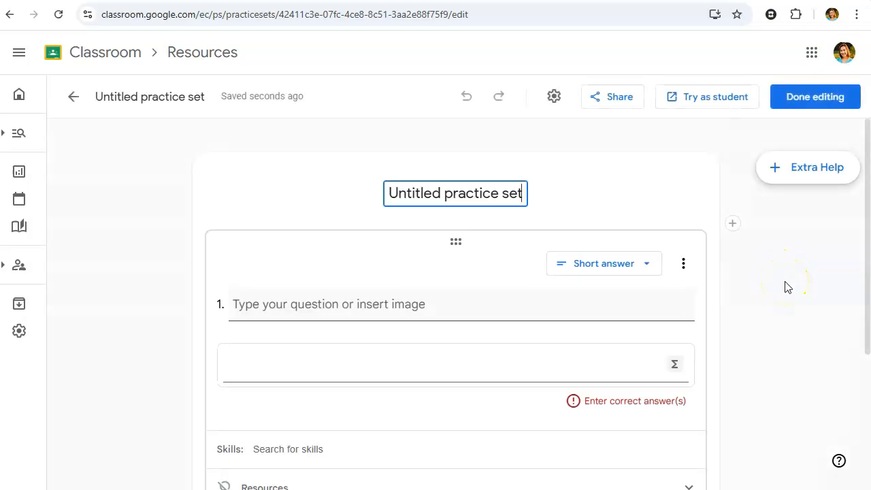
# Step: Title the practice set "Ducks Practice"
pyautogui.scroll(-3, 788, 287)
pyautogui.scroll(3, 788, 286)
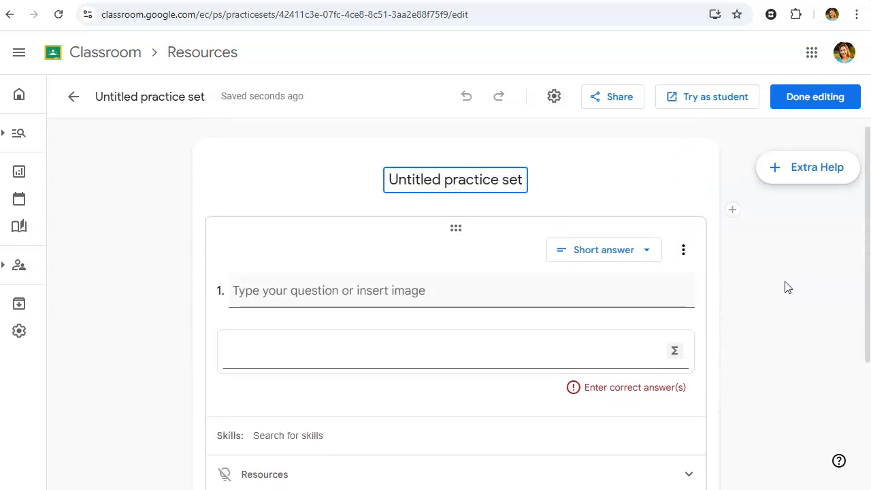
pyautogui.doubleClick(519, 180)
pyautogui.tripleClick(519, 179)
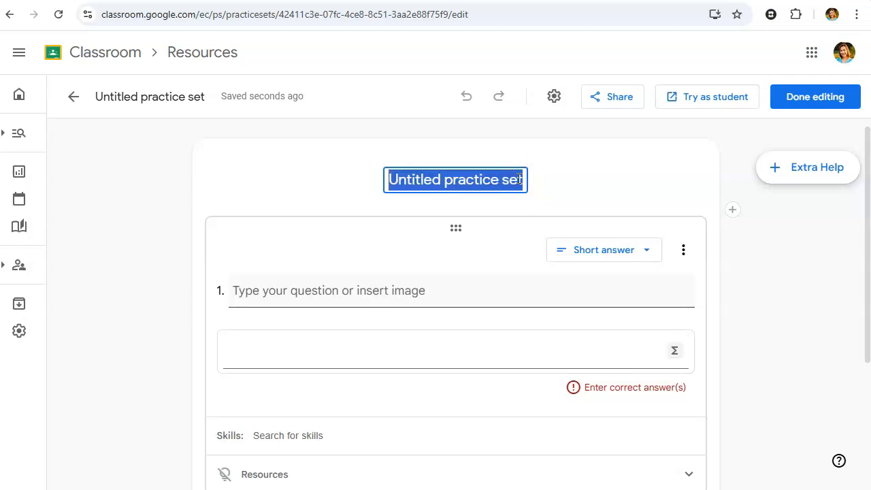
pyautogui.write('Duc')
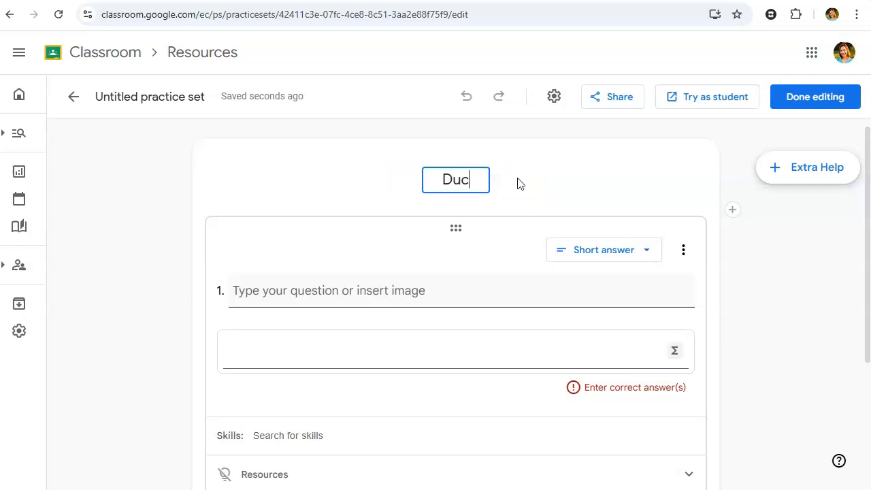
pyautogui.write('ks Practice')
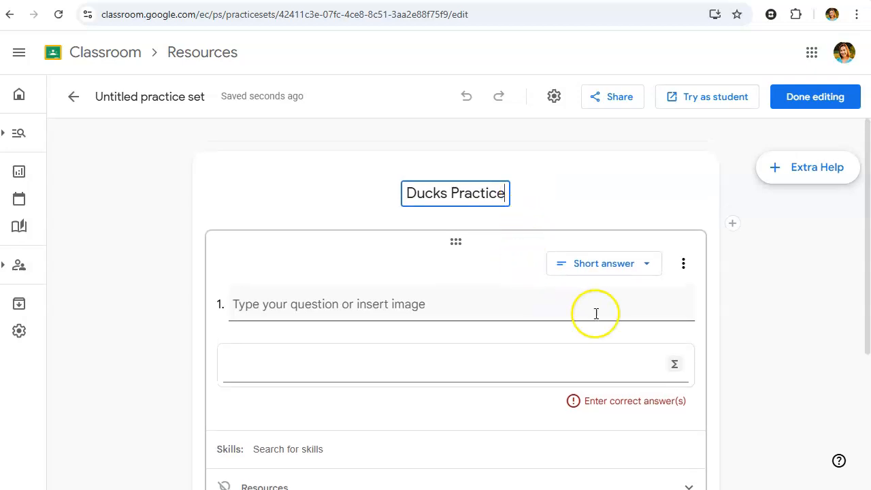
# Step: Change the first question's answer type to Single-select
pyautogui.scroll(-1, 746, 296)
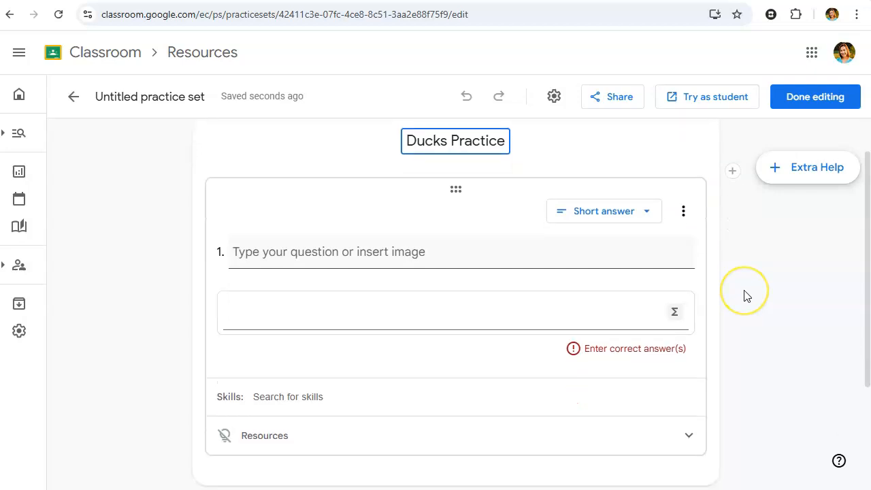
pyautogui.click(647, 198)
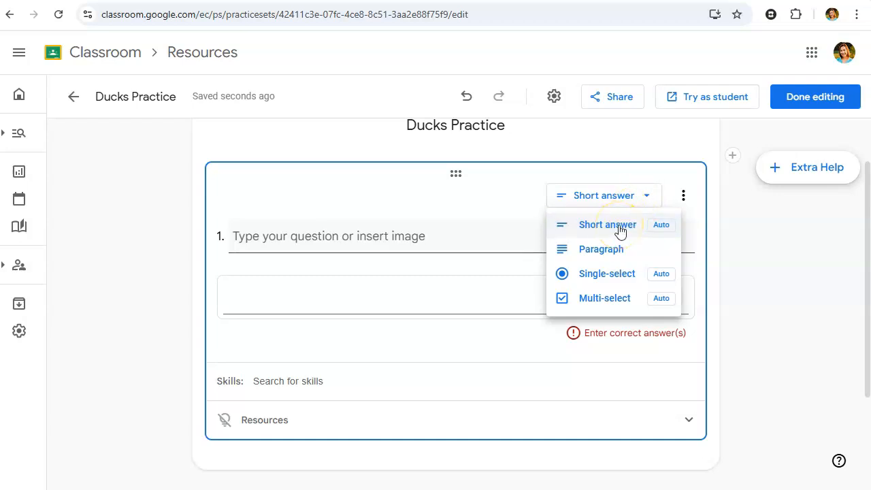
pyautogui.moveTo(662, 229)
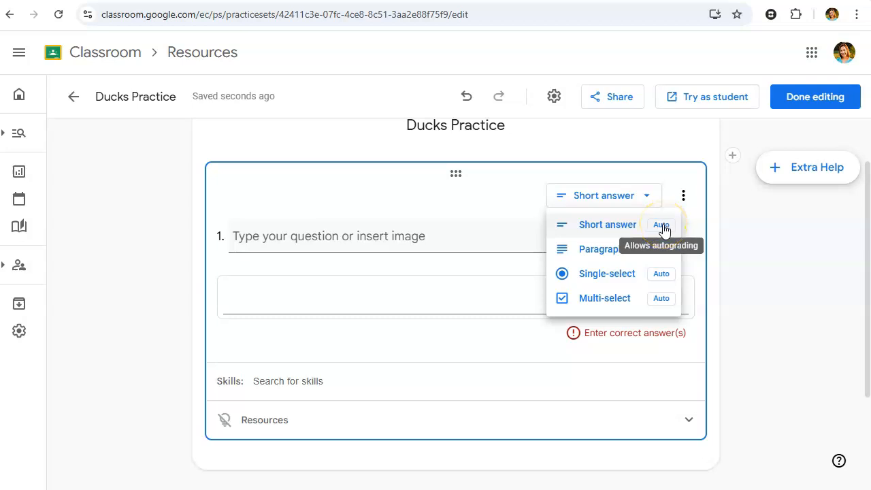
pyautogui.click(606, 276)
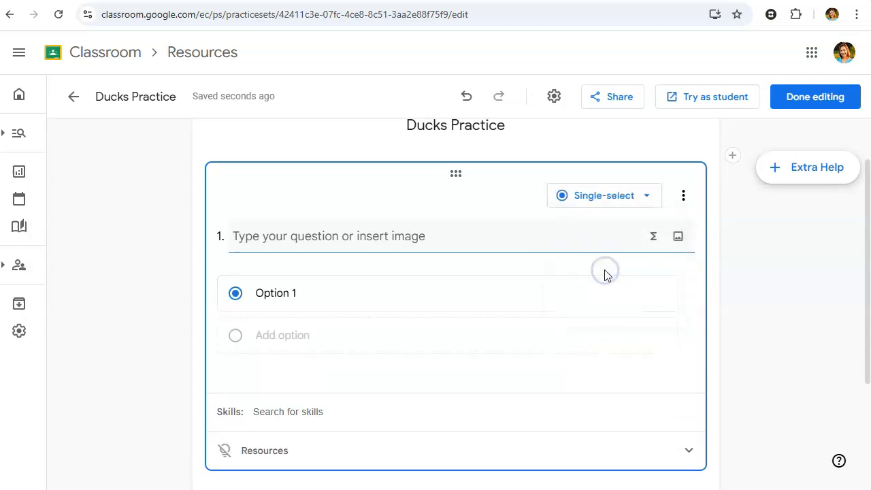
pyautogui.click(430, 238)
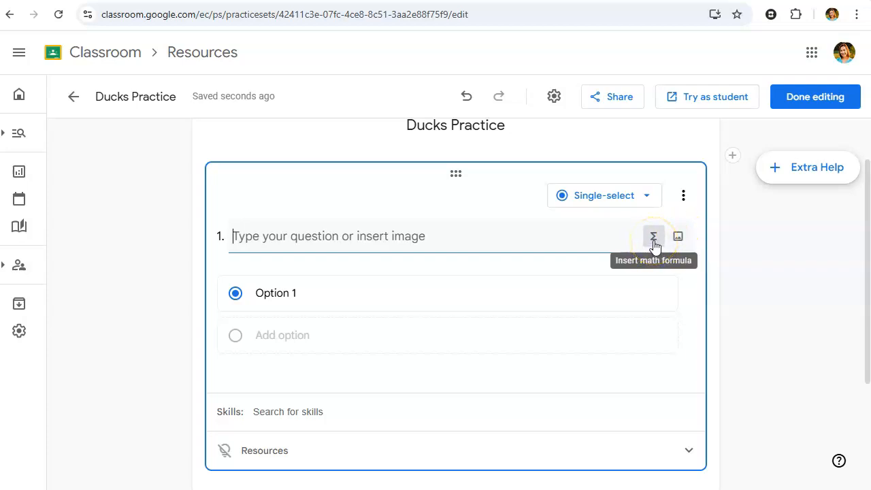
pyautogui.click(654, 242)
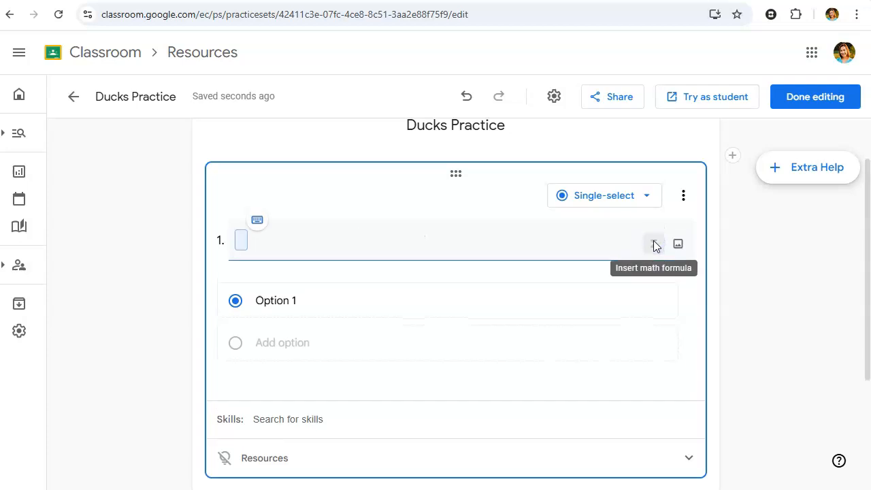
pyautogui.click(262, 220)
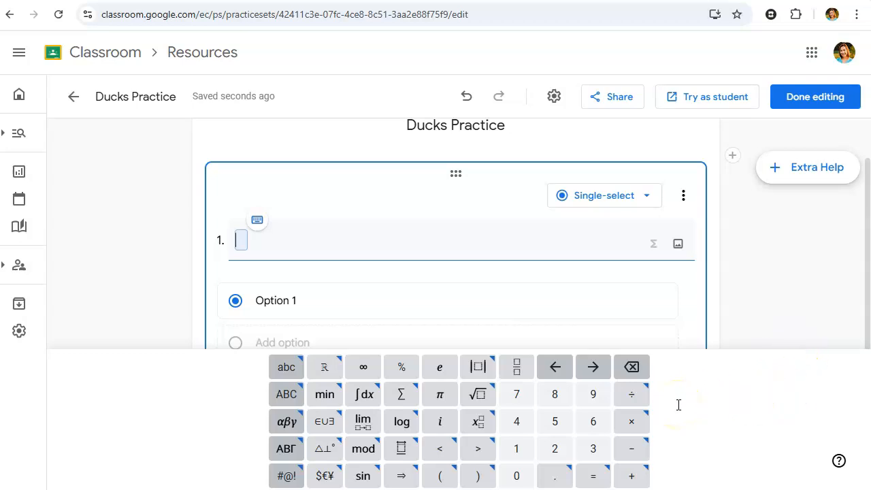
pyautogui.click(454, 259)
# Step: Paste question 1, "How do mallard ducks stay dry when they're in the water?", with its four answers, starting with "They have special waterproof feathers"
pyautogui.click(475, 226)
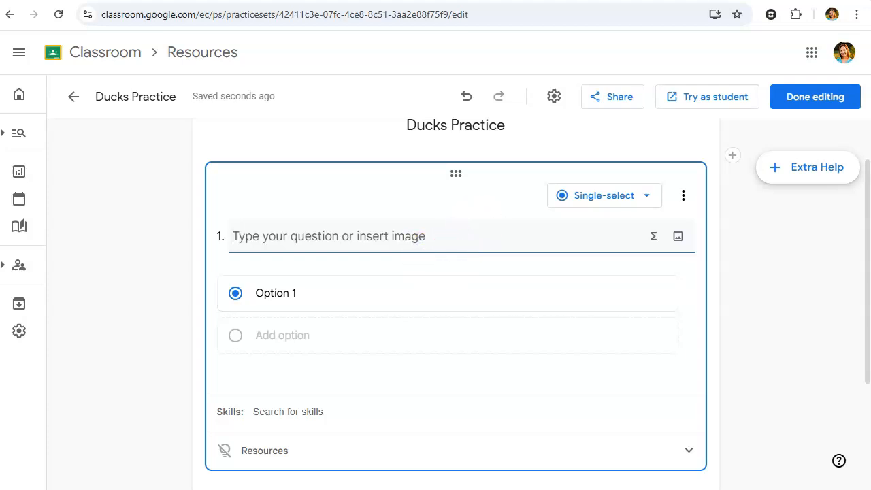
pyautogui.write("How do mallard ducks stay dry when they're in the water? They have special waterproof feathers They don't actually touch the water They constantly shake off the water They produce a special foam that covers their bodies")
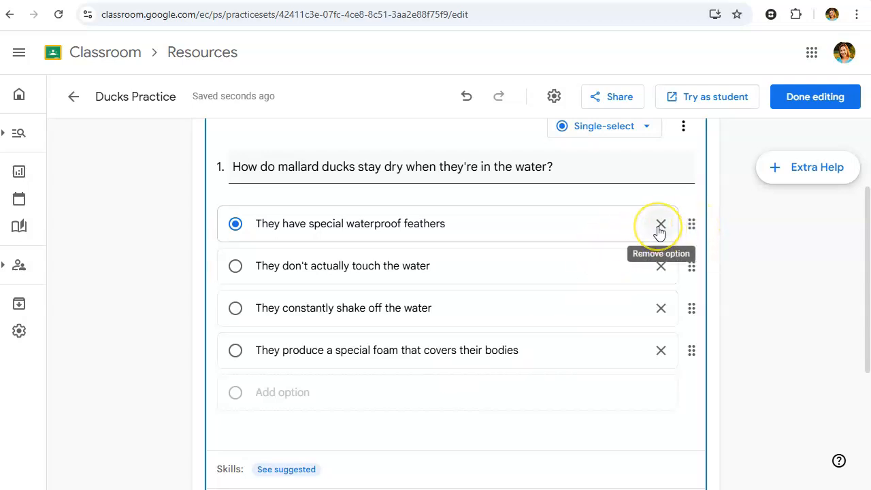
pyautogui.click(283, 396)
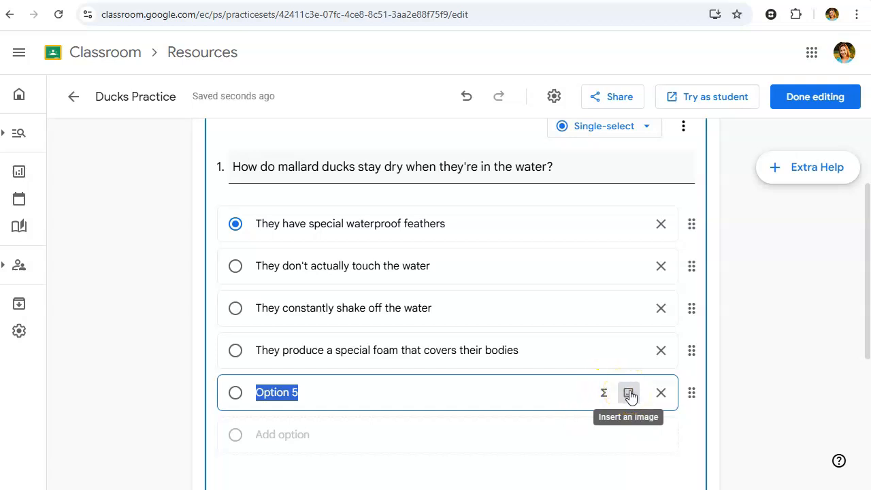
pyautogui.click(661, 393)
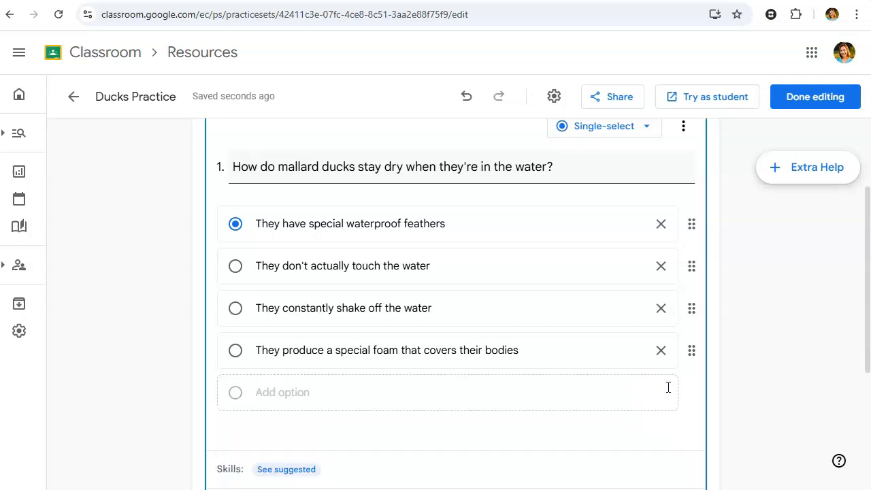
# Step: Tag the question with the suggested skill "Explain why water is a good solvent"
pyautogui.scroll(-2, 668, 388)
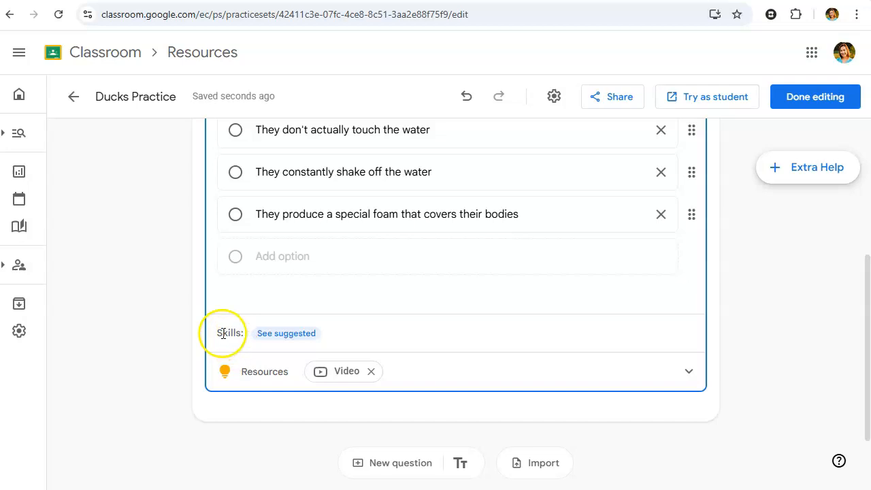
pyautogui.click(286, 334)
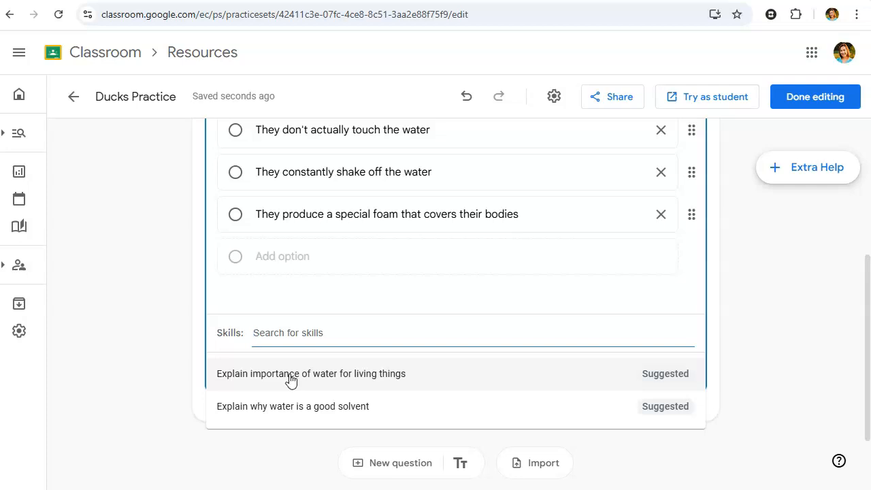
pyautogui.click(292, 407)
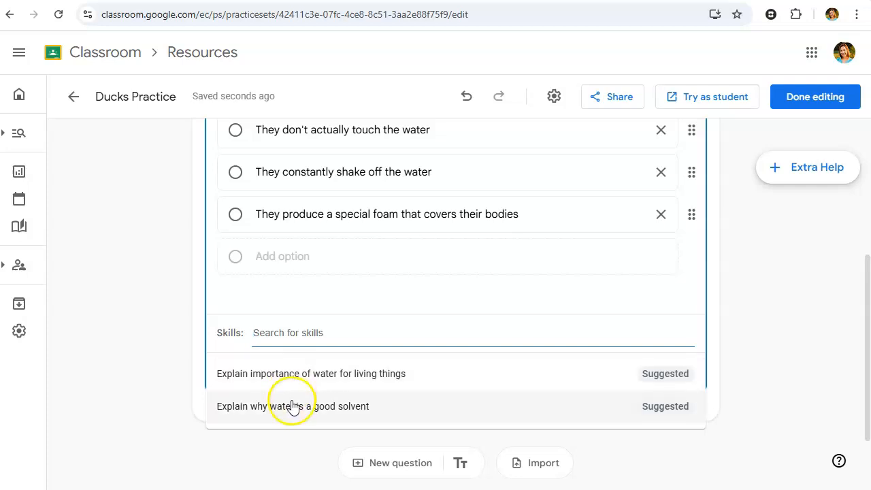
pyautogui.click(326, 401)
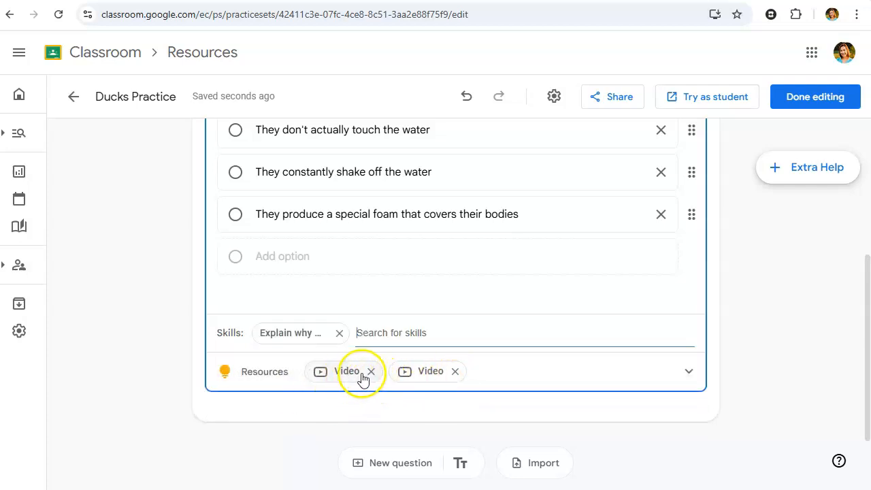
# Step: Remove the Khan Academy "Water as a solvent" video from the question's resources and preview the "How Do Ducks Stay Dry?" video
pyautogui.click(690, 373)
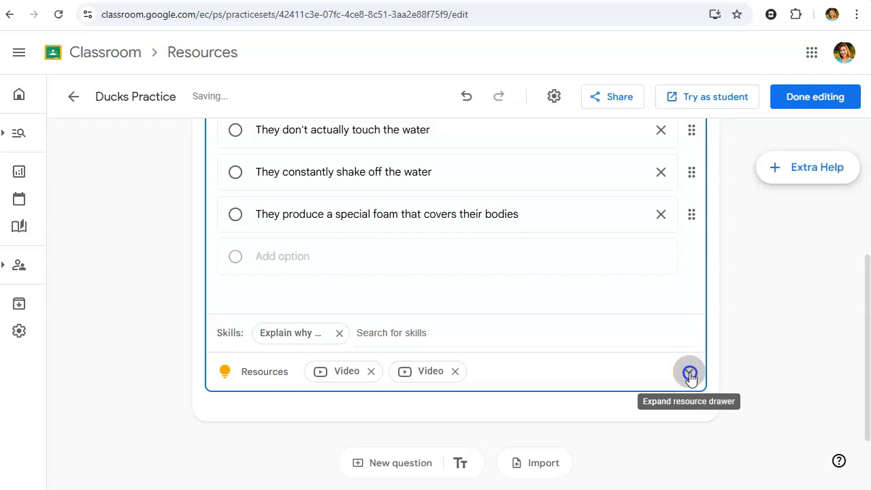
pyautogui.scroll(-2, 692, 375)
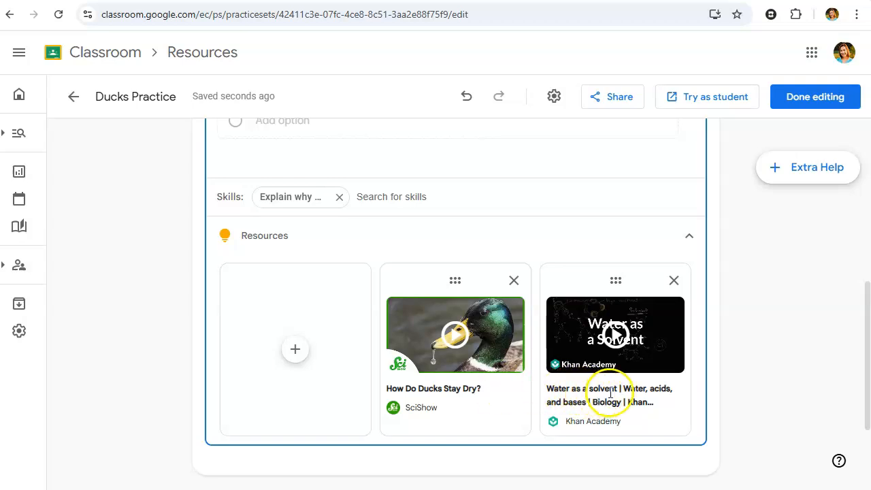
pyautogui.click(674, 281)
pyautogui.click(454, 335)
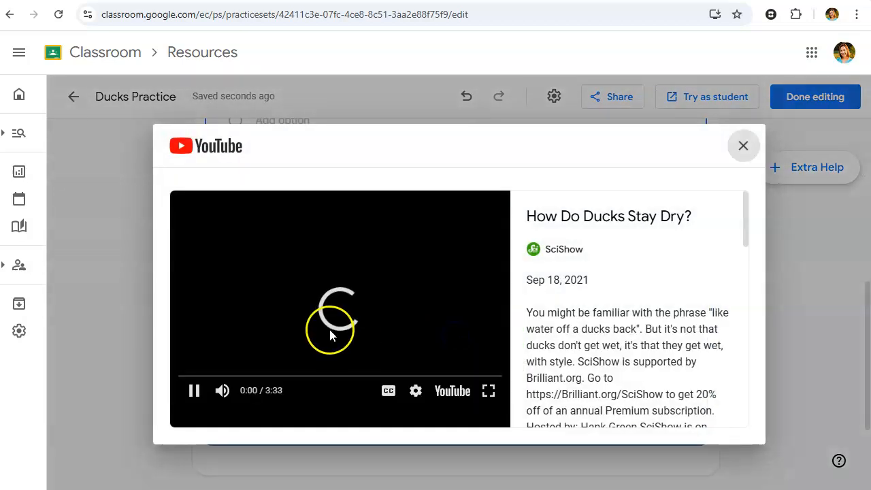
pyautogui.click(192, 395)
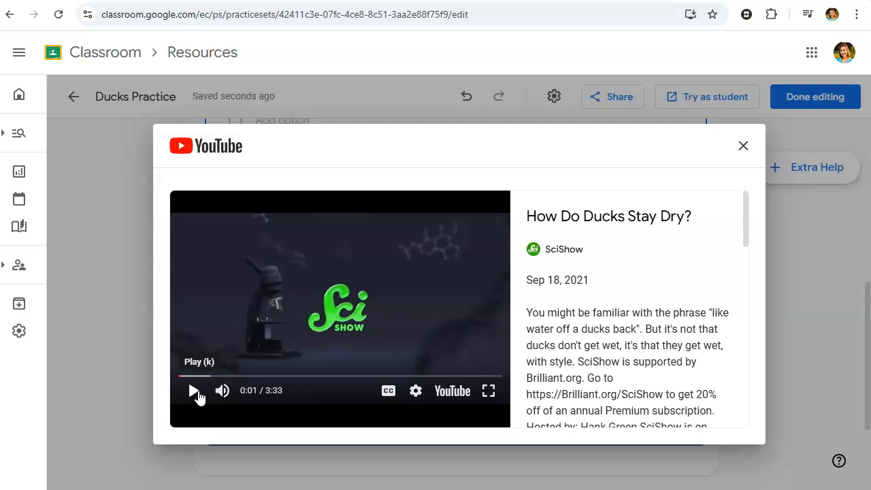
pyautogui.click(743, 145)
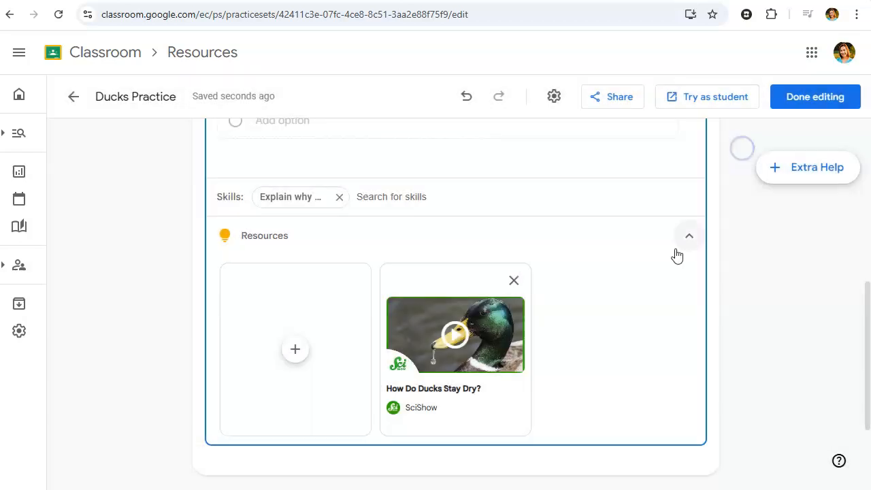
pyautogui.click(295, 351)
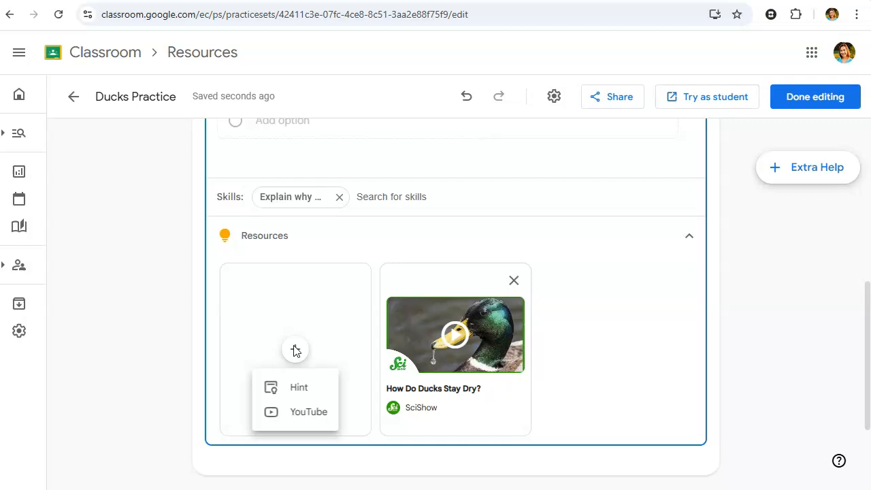
pyautogui.click(297, 389)
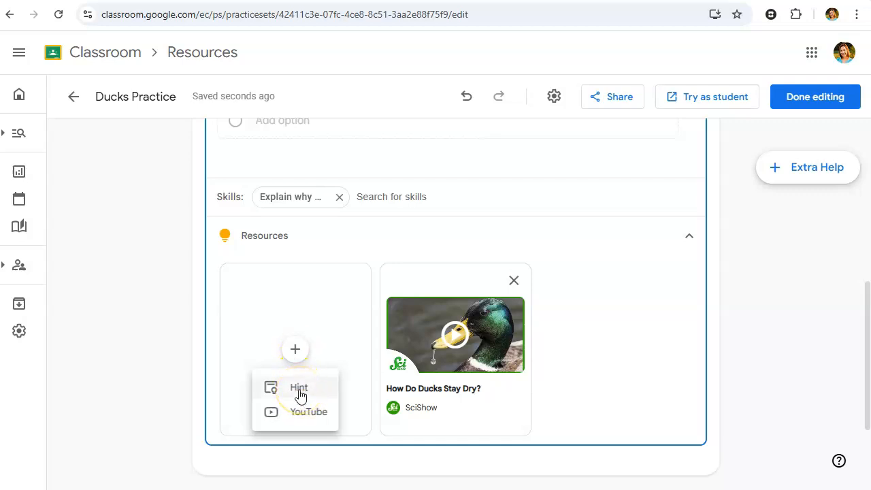
pyautogui.click(300, 413)
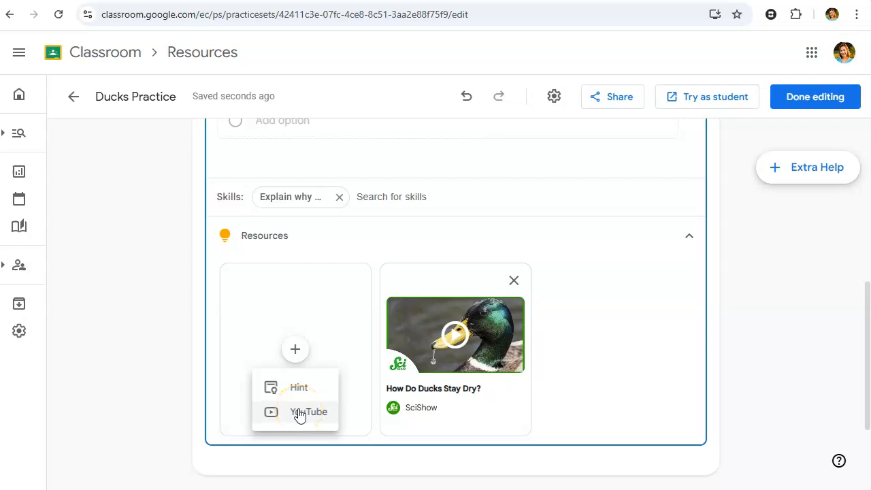
pyautogui.click(297, 391)
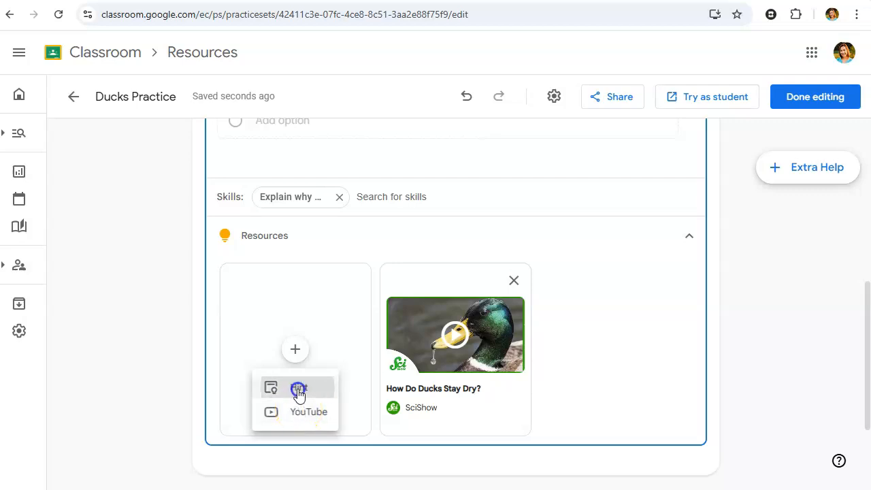
pyautogui.click(282, 395)
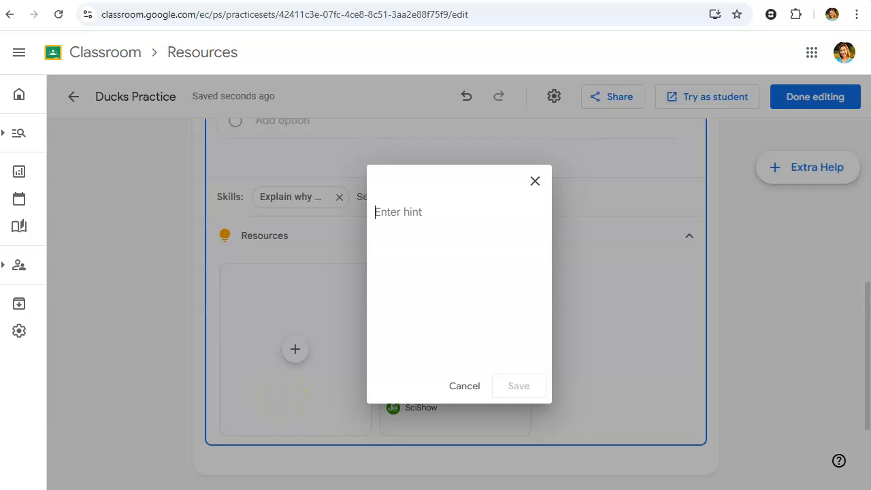
pyautogui.write('https://kids.nationalgeographic.com/animals/birds/facts/mallard-duck')
pyautogui.click(511, 386)
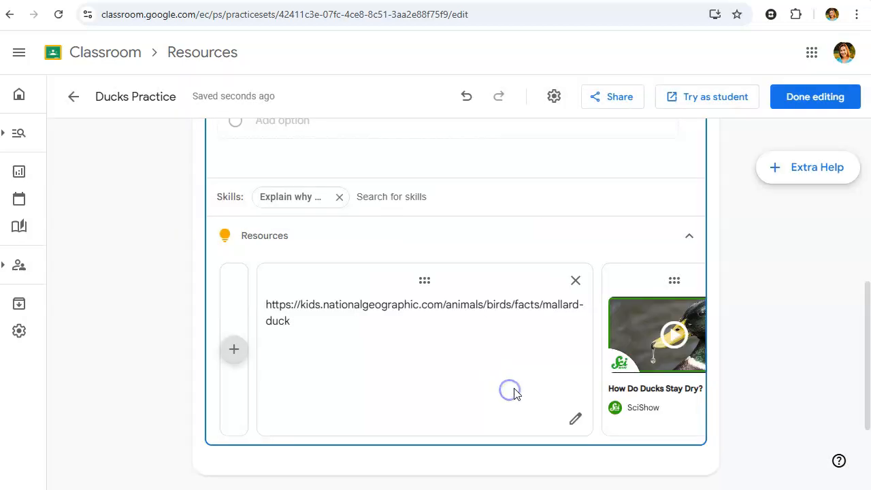
# Step: Add question 2, "What happens when mallard ducks molt?", with its four answers and mark "They can't fly for a while" as correct
pyautogui.click(517, 356)
pyautogui.scroll(-3, 517, 361)
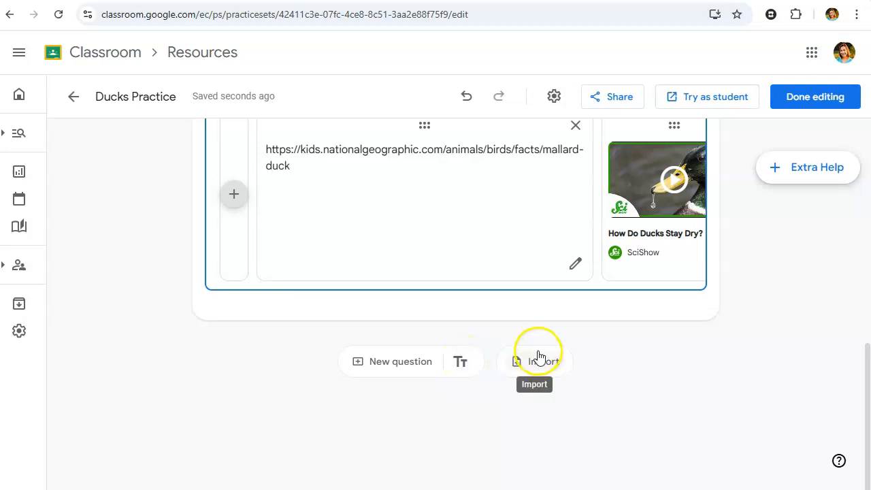
pyautogui.click(367, 361)
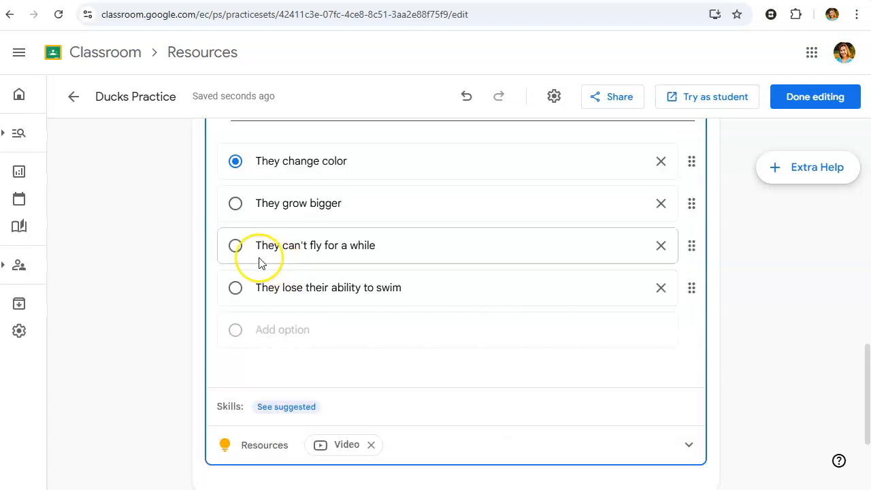
pyautogui.click(235, 245)
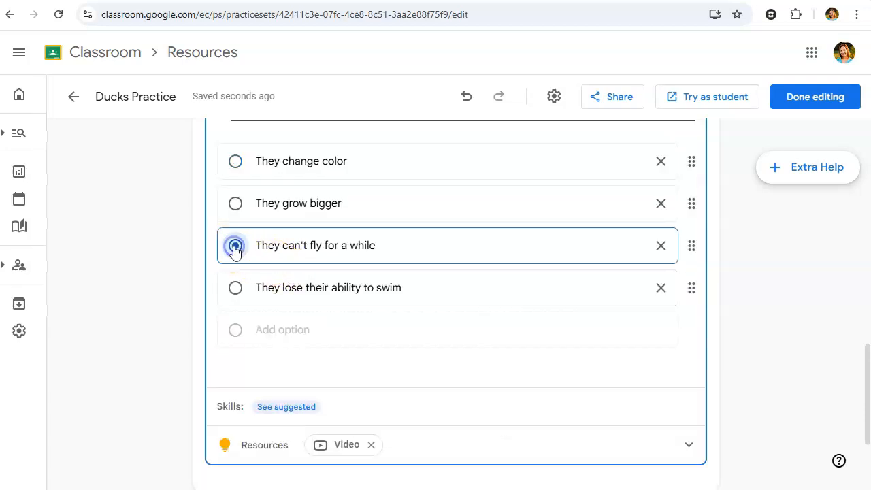
# Step: Check the suggested skill and the suggested video resource for question 2, closing both without changes
pyautogui.scroll(-1, 552, 349)
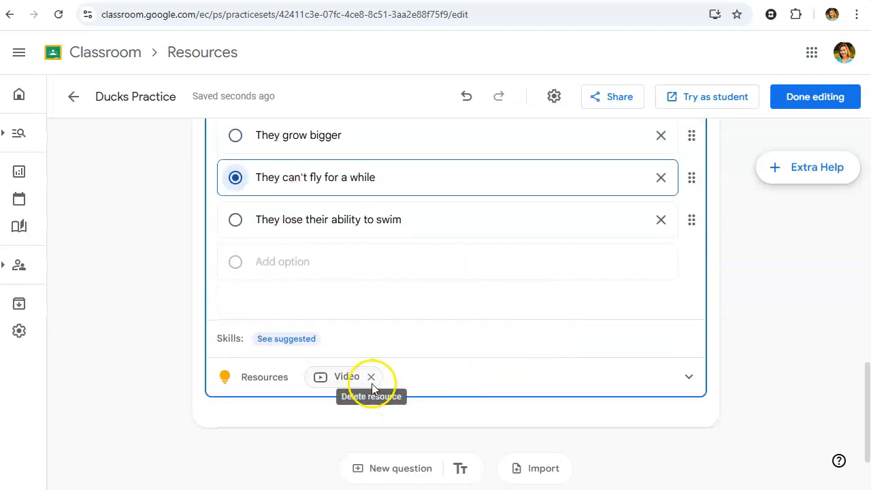
pyautogui.click(304, 339)
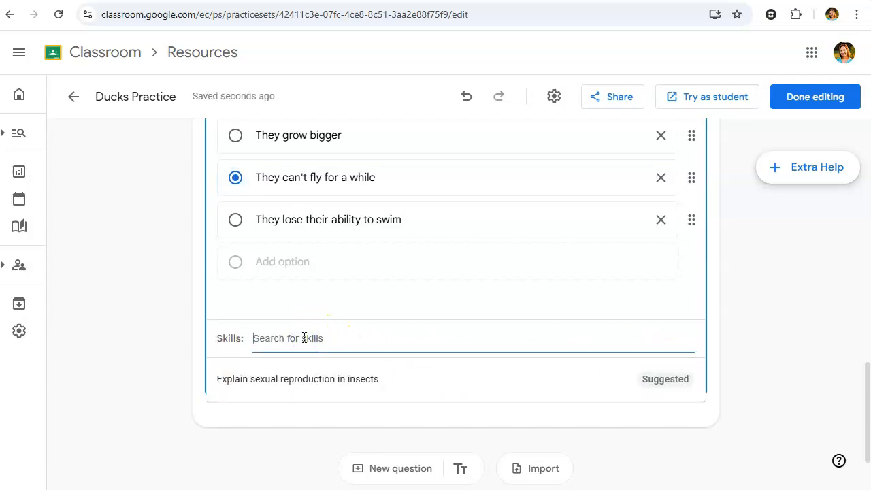
pyautogui.click(308, 312)
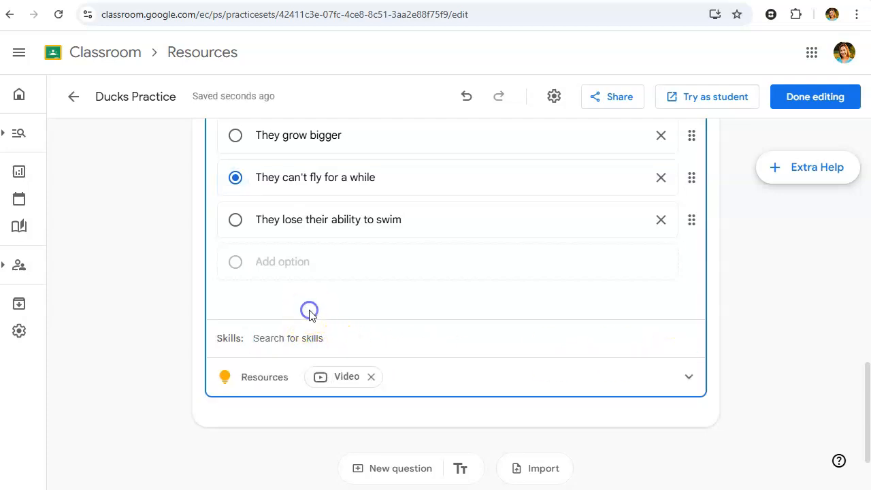
pyautogui.click(681, 376)
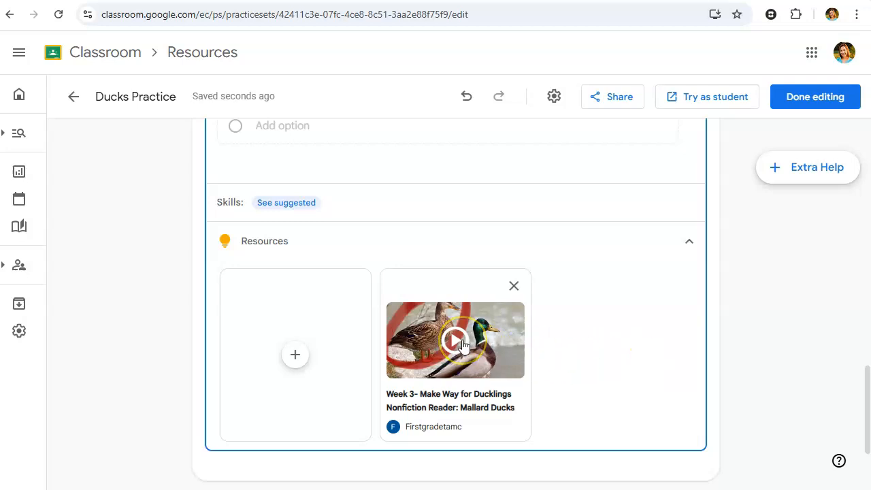
pyautogui.click(689, 241)
# Step: View the types of content that can be inserted above question 1, without adding any
pyautogui.scroll(4, 651, 327)
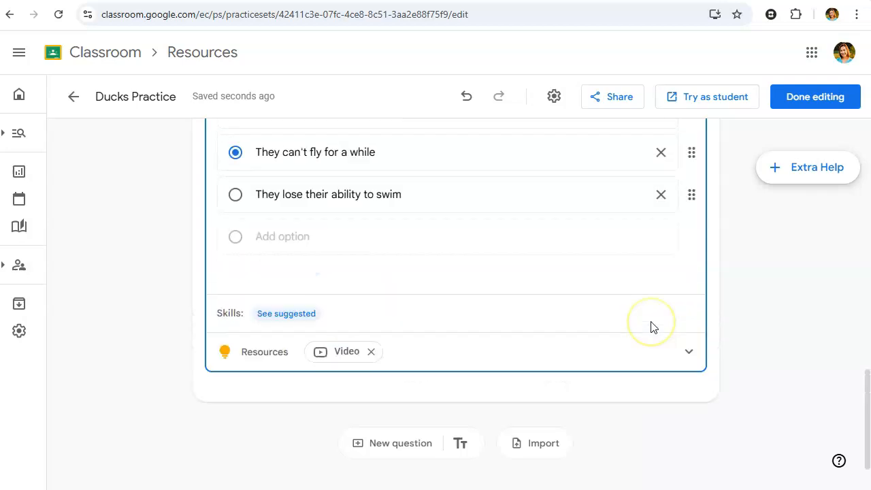
pyautogui.scroll(3, 652, 327)
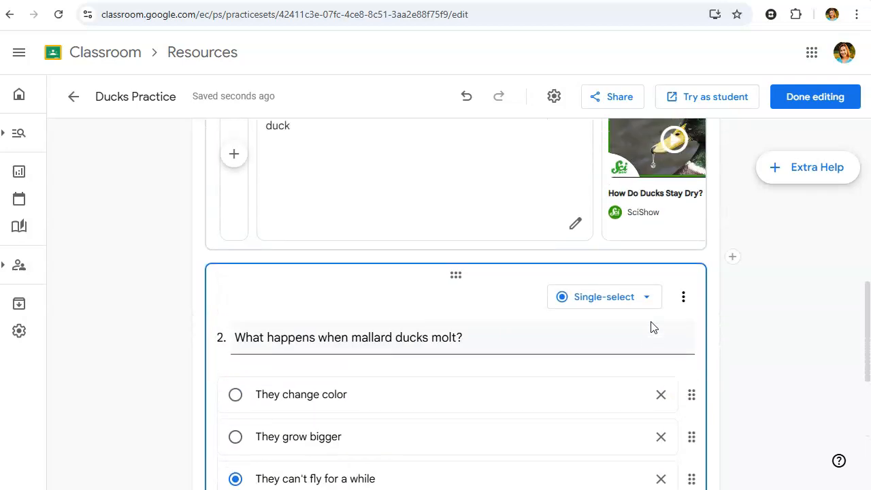
pyautogui.scroll(7, 651, 327)
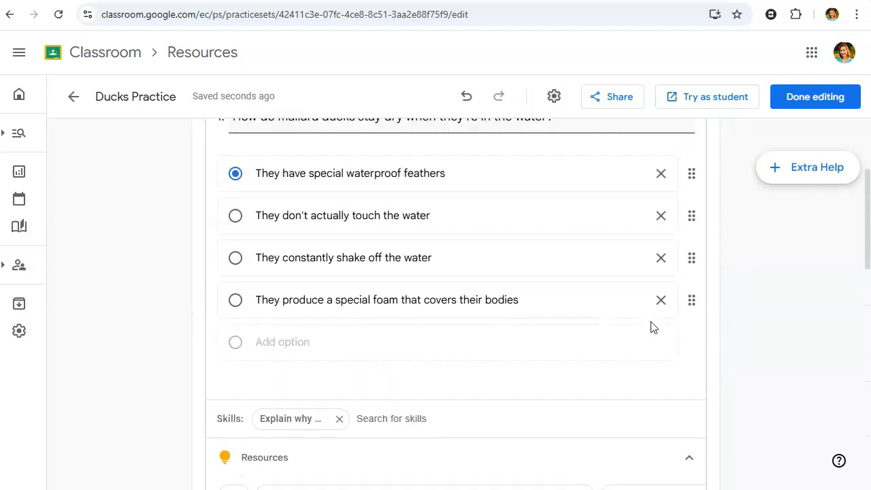
pyautogui.scroll(1, 651, 327)
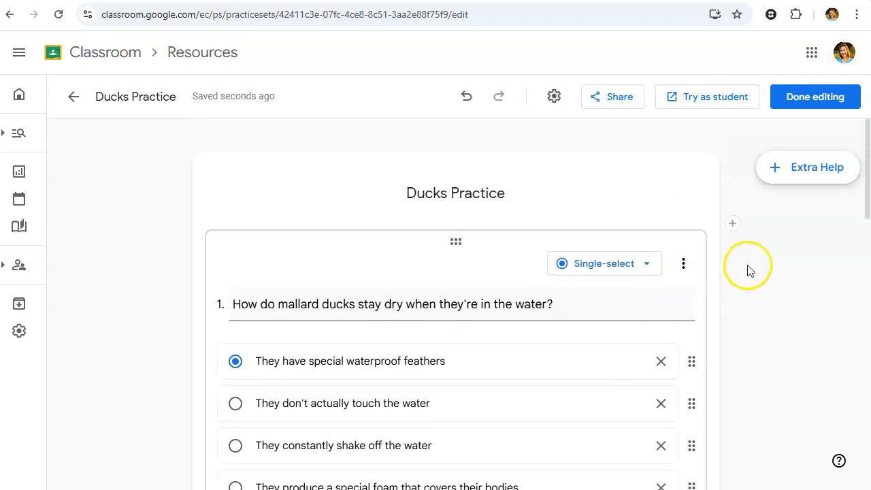
pyautogui.click(735, 224)
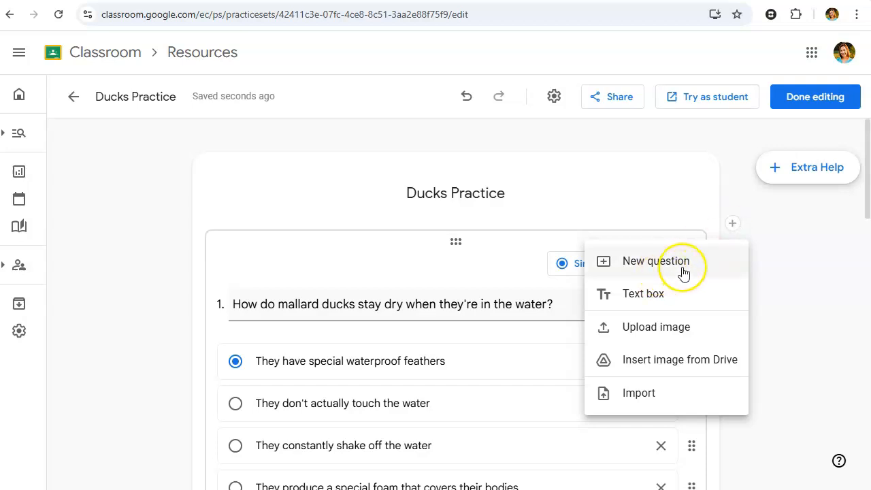
pyautogui.click(731, 225)
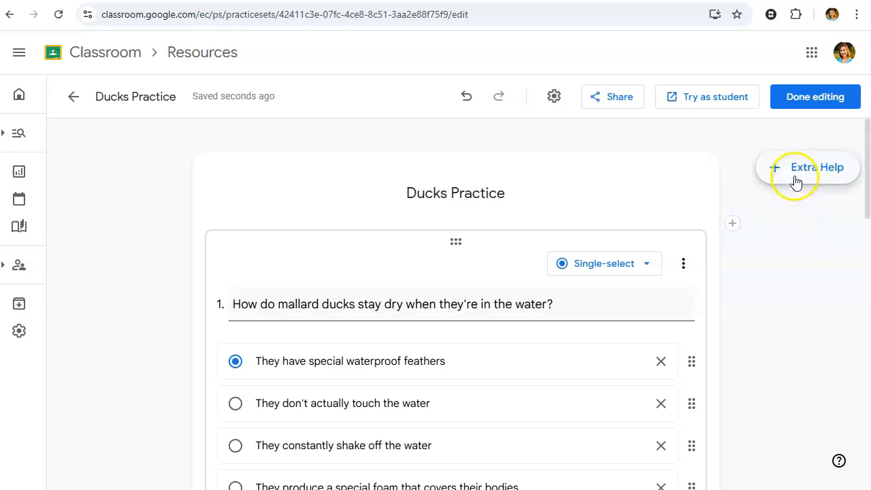
# Step: Delete all the suggested water solvent videos from the practice set's Extra Help resources
pyautogui.click(796, 177)
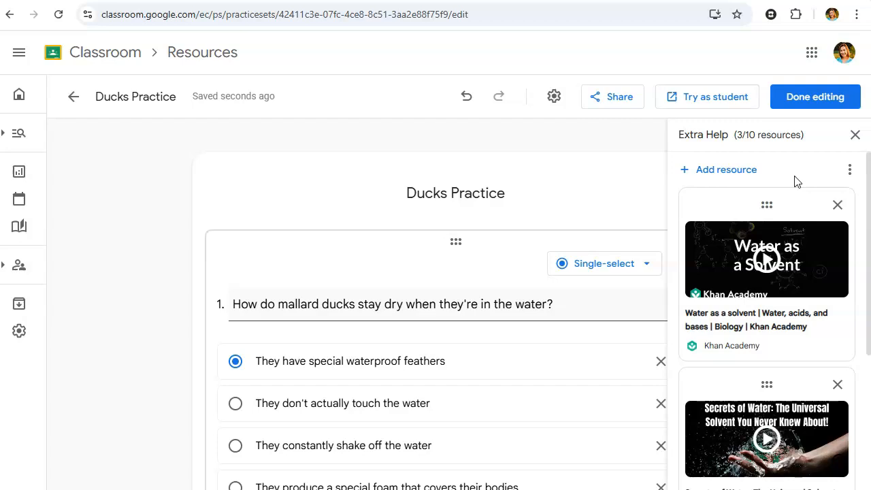
pyautogui.scroll(-3, 798, 313)
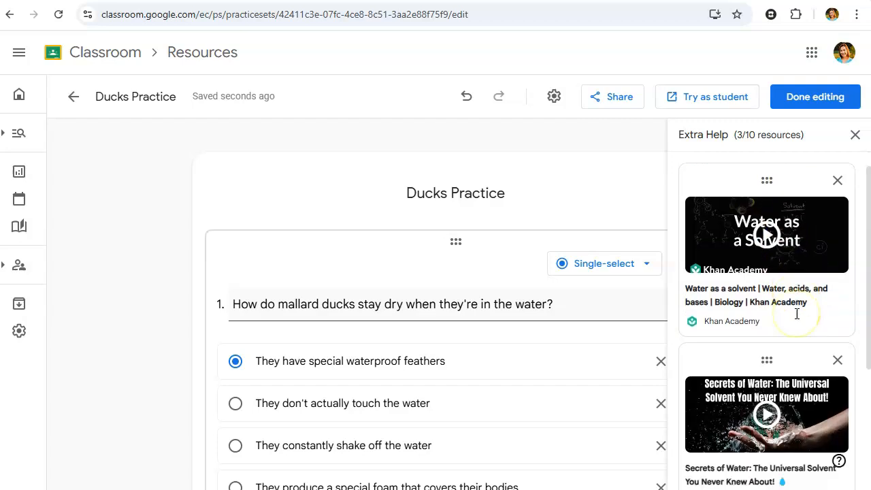
pyautogui.scroll(-1, 800, 315)
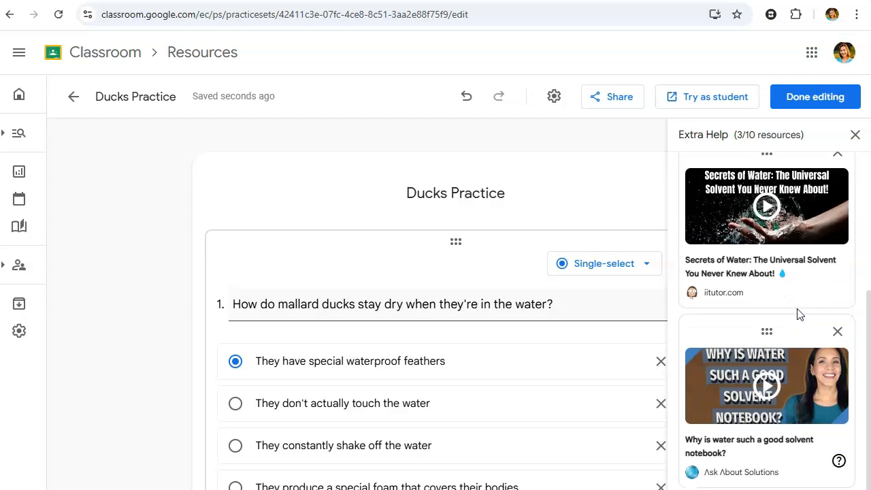
pyautogui.scroll(5, 800, 316)
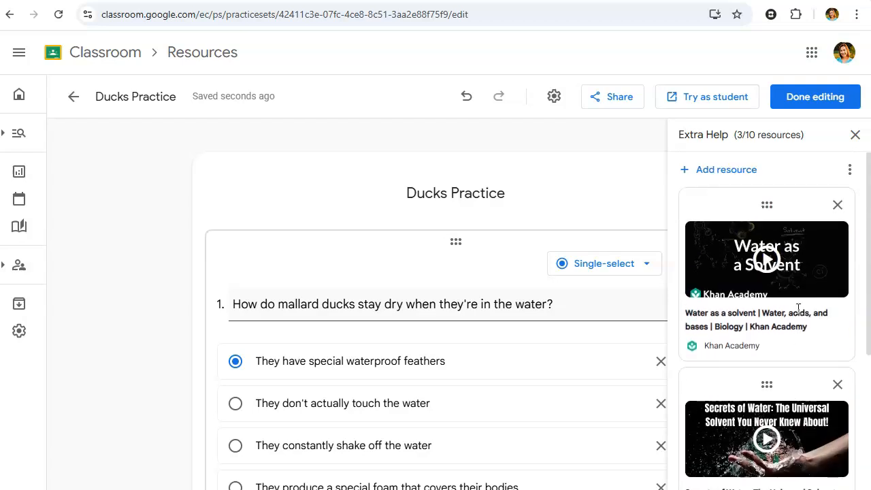
pyautogui.click(838, 205)
pyautogui.click(838, 205)
pyautogui.click(843, 207)
pyautogui.click(843, 207)
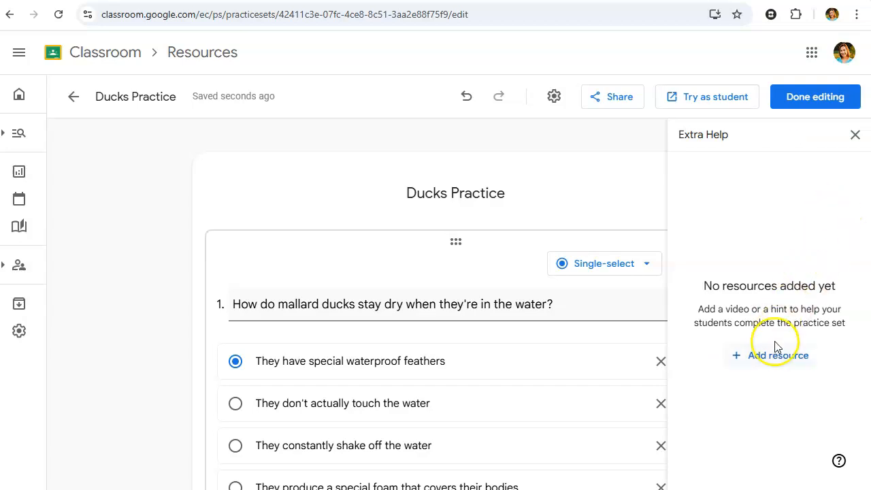
# Step: View the resource types that can be added to Extra Help, and close it without adding any
pyautogui.click(775, 357)
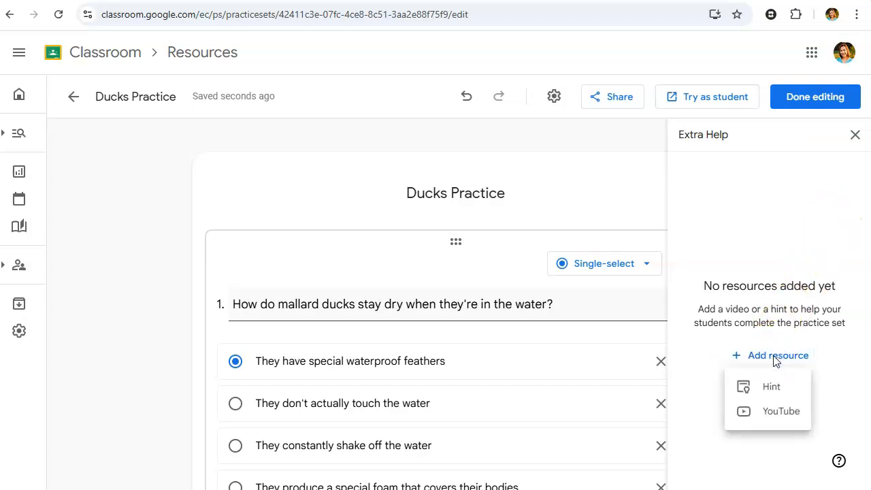
pyautogui.click(770, 388)
pyautogui.click(777, 419)
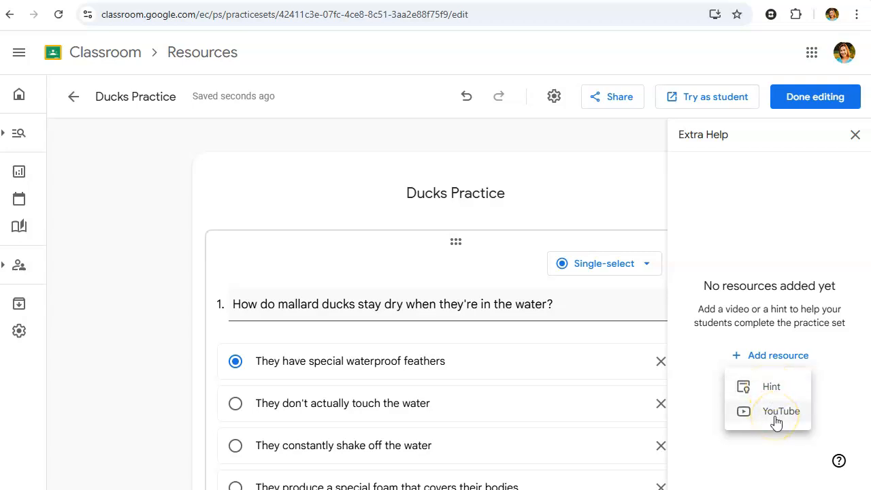
pyautogui.click(691, 417)
pyautogui.click(797, 258)
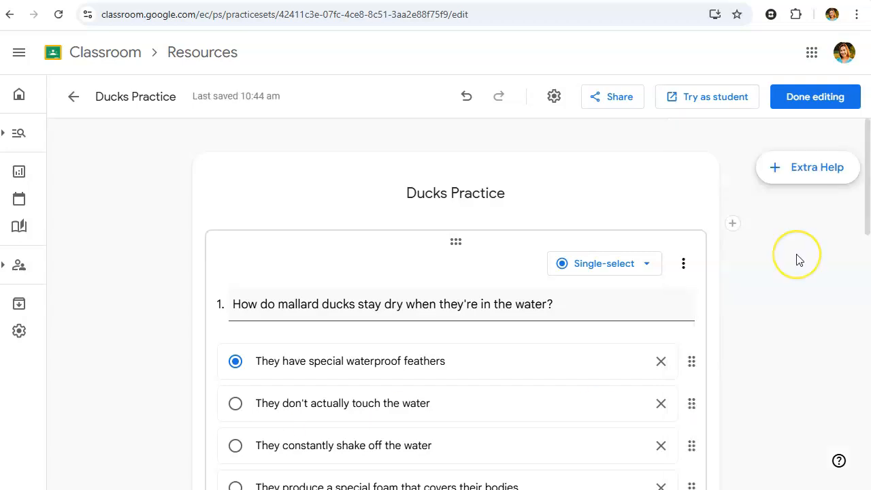
# Step: Save the practice set's autograding settings with Ignore capitalization on and Allow equivalent answers off
pyautogui.click(554, 99)
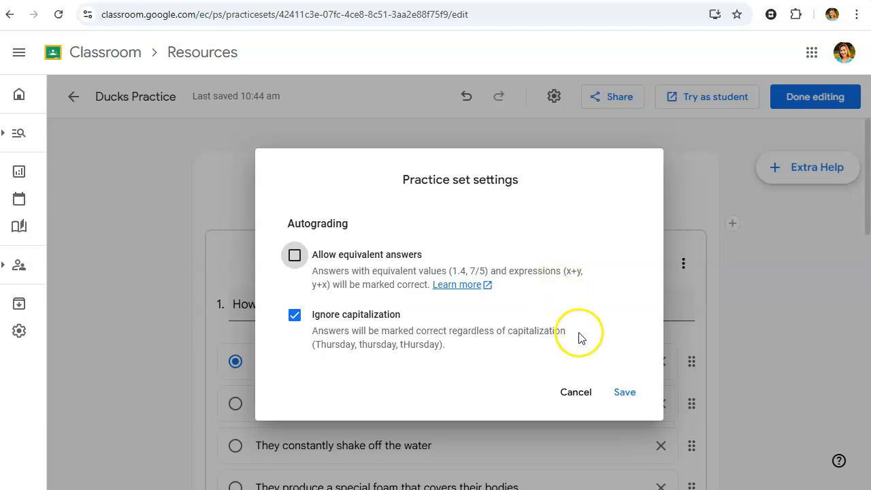
pyautogui.click(630, 395)
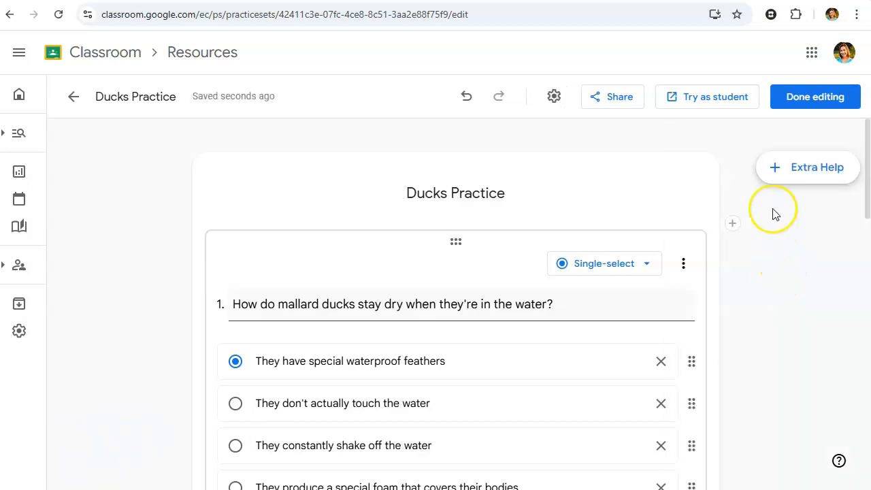
# Step: Finish editing the practice set, review both questions in its preview and return to the resources list
pyautogui.click(795, 101)
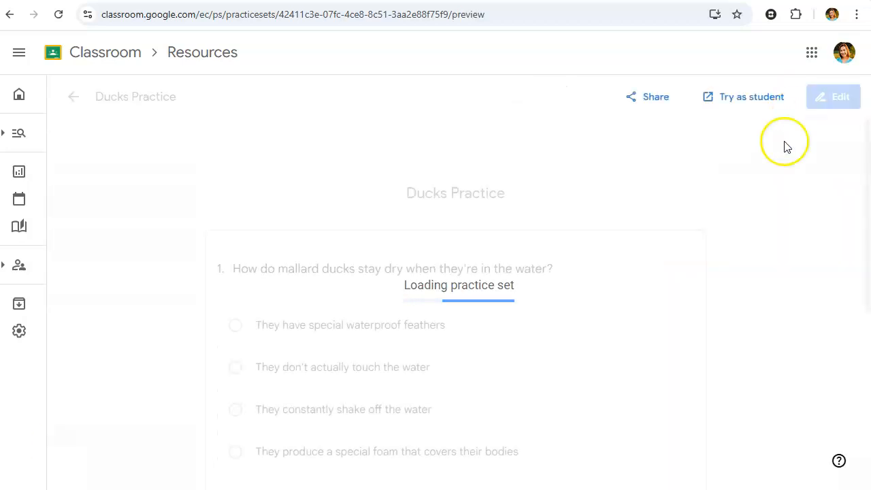
pyautogui.scroll(-5, 758, 301)
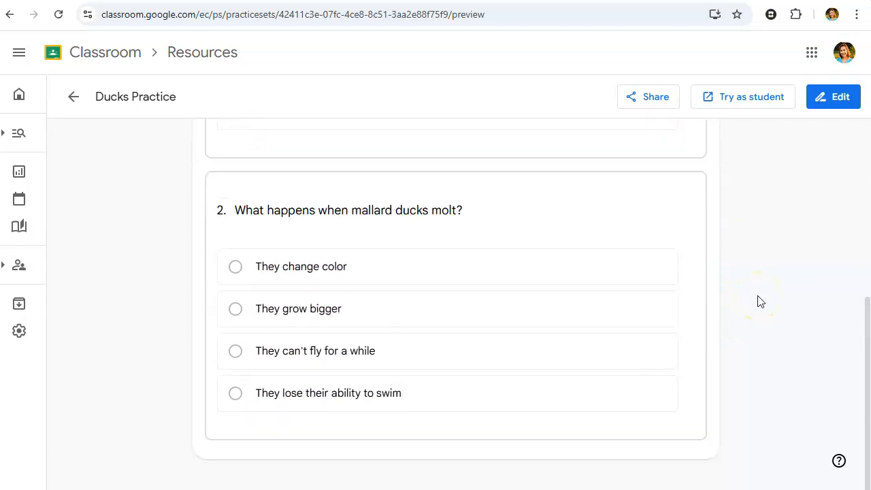
pyautogui.scroll(5, 758, 302)
pyautogui.click(74, 100)
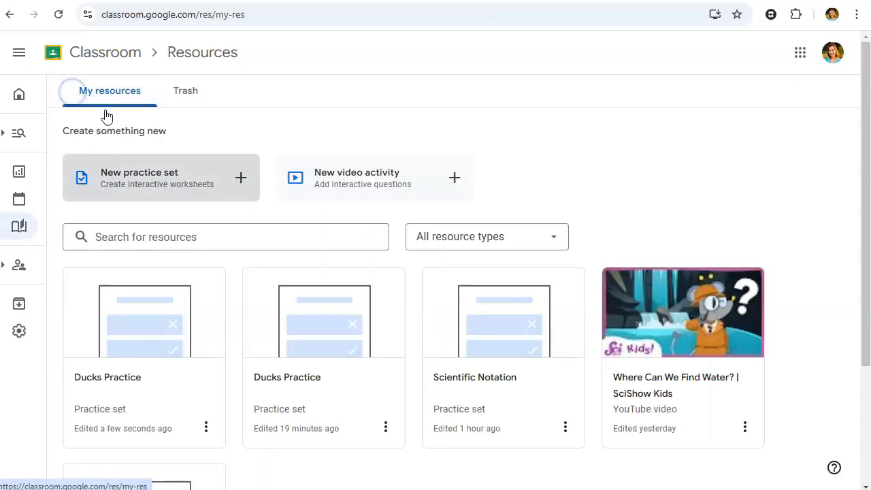